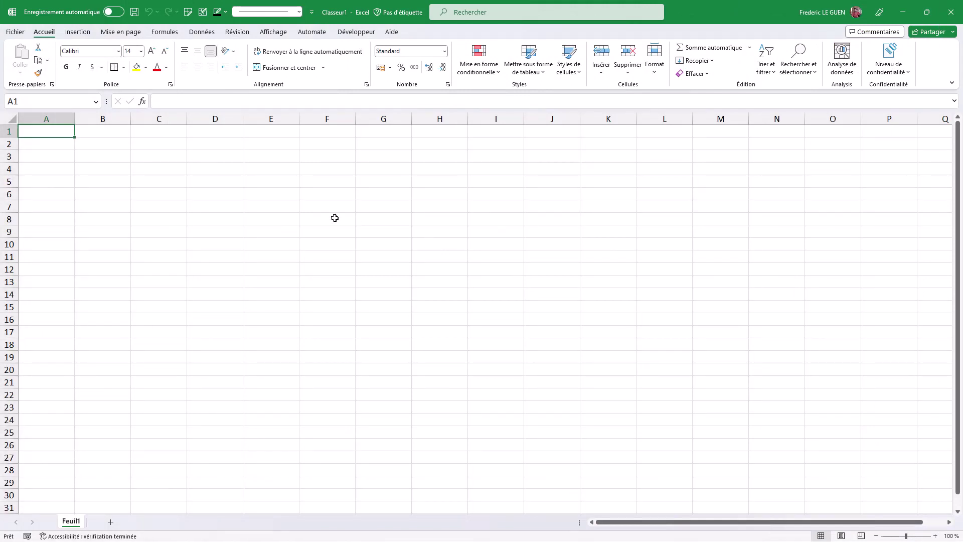
Switch the ribbon to the Insertion tab to reach the add-ins group
left_click(85, 33)
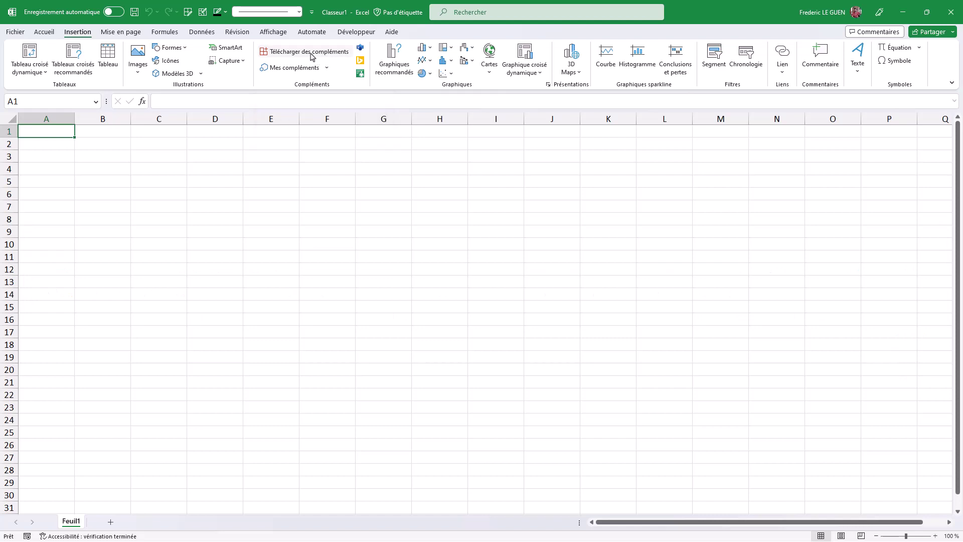
Search the Office add-ins store for 'transl' and install Functions Translator, accepting its terms
left_click(309, 52)
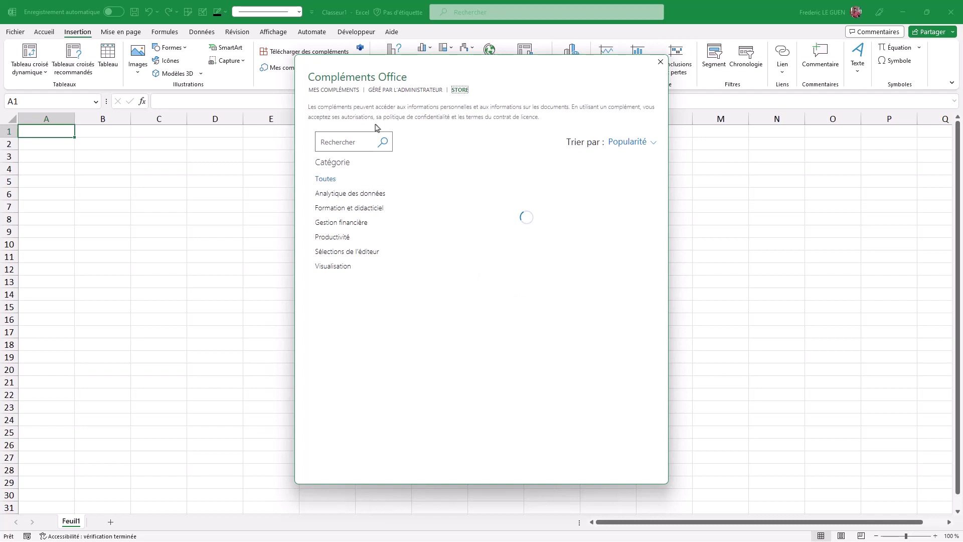
left_click(351, 139)
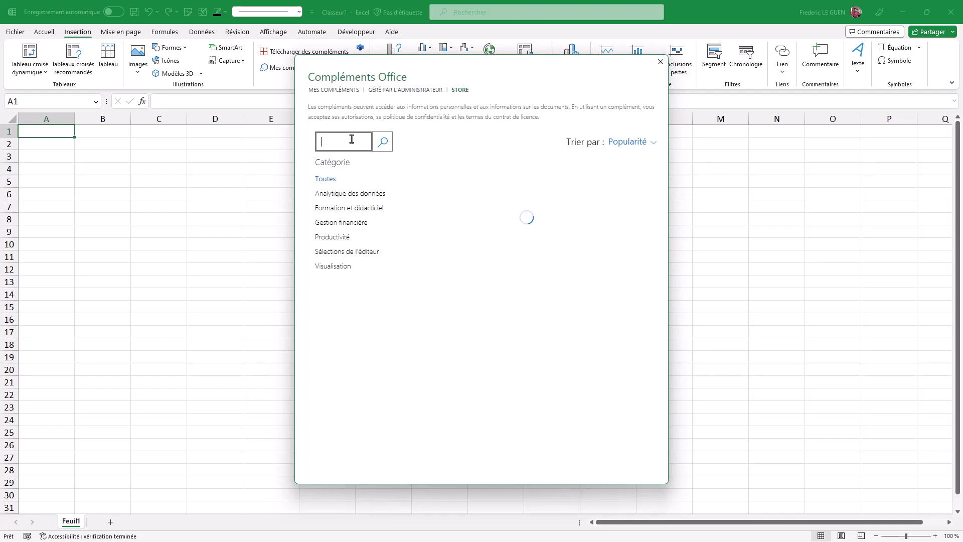
type("translator")
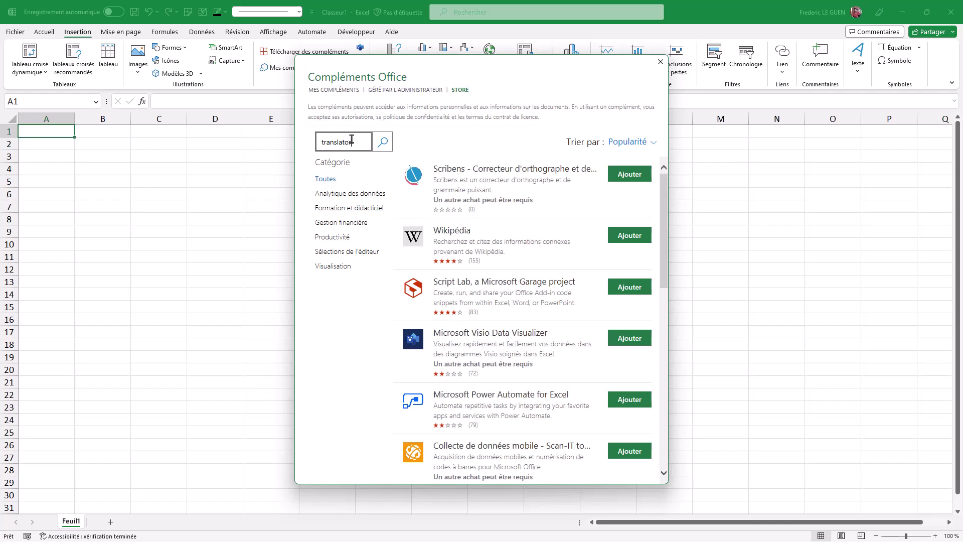
key("Return")
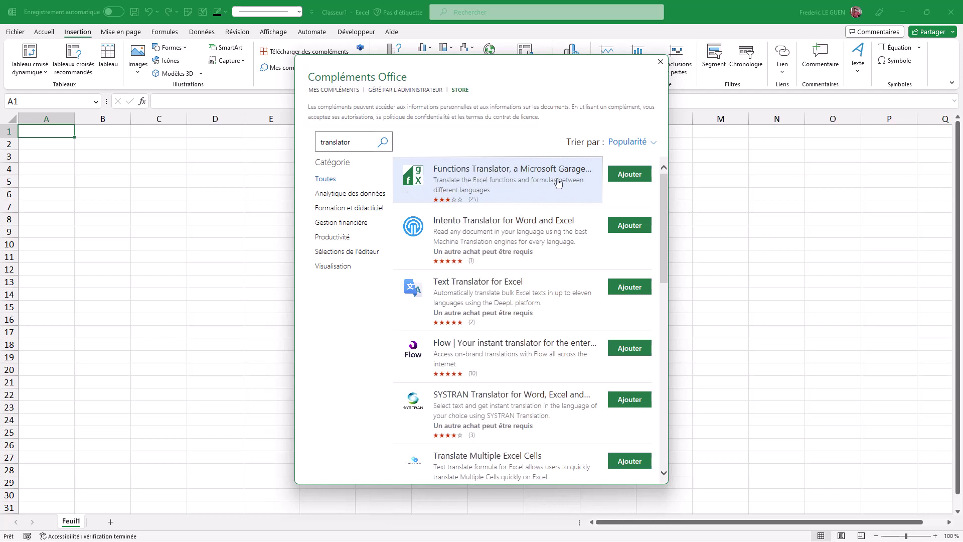
left_click(626, 176)
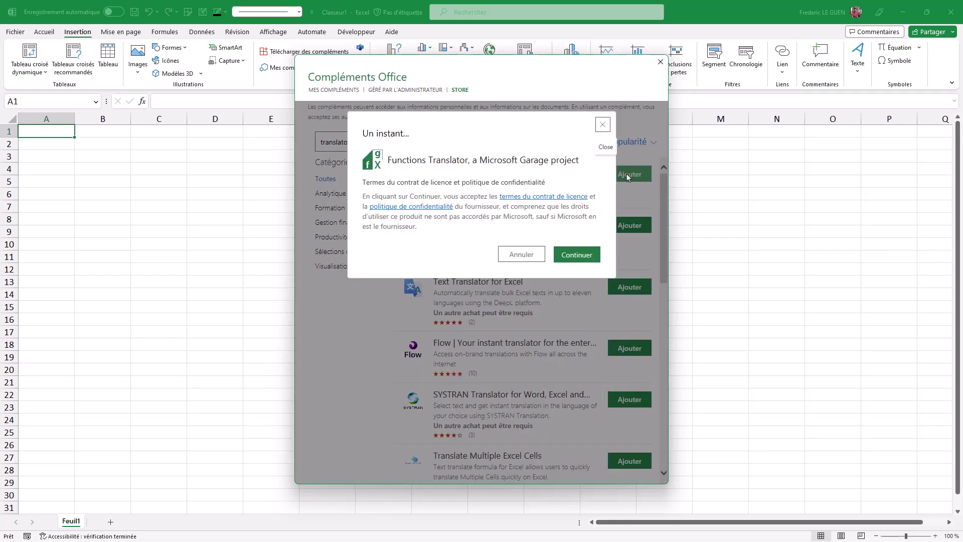
left_click(578, 256)
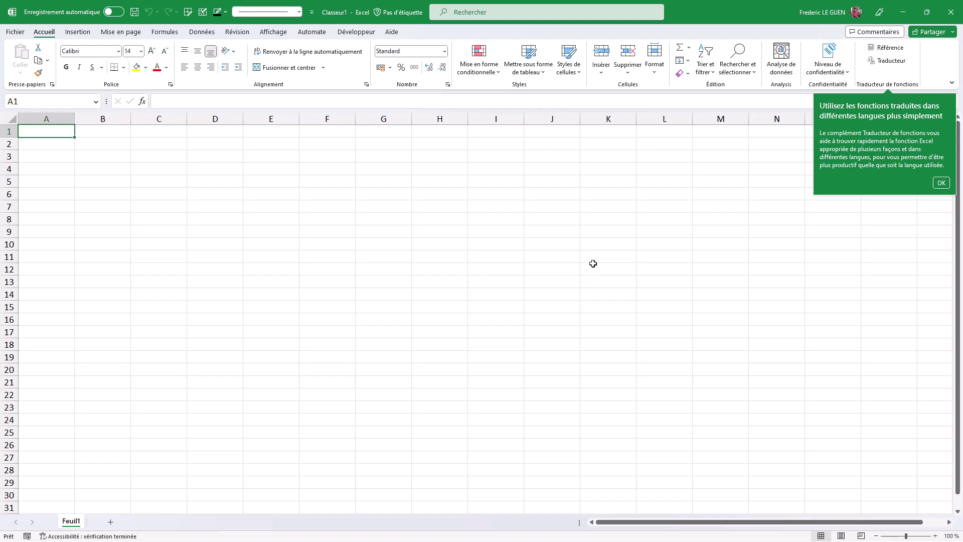
Dismiss the add-in's intro note and bring up the Traducteur de fonctions pane
left_click(941, 183)
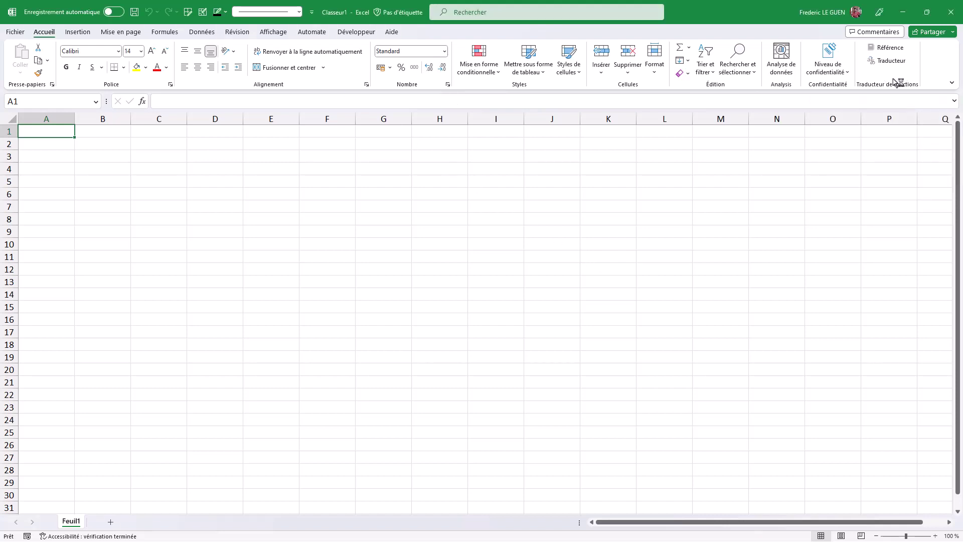
left_click(888, 60)
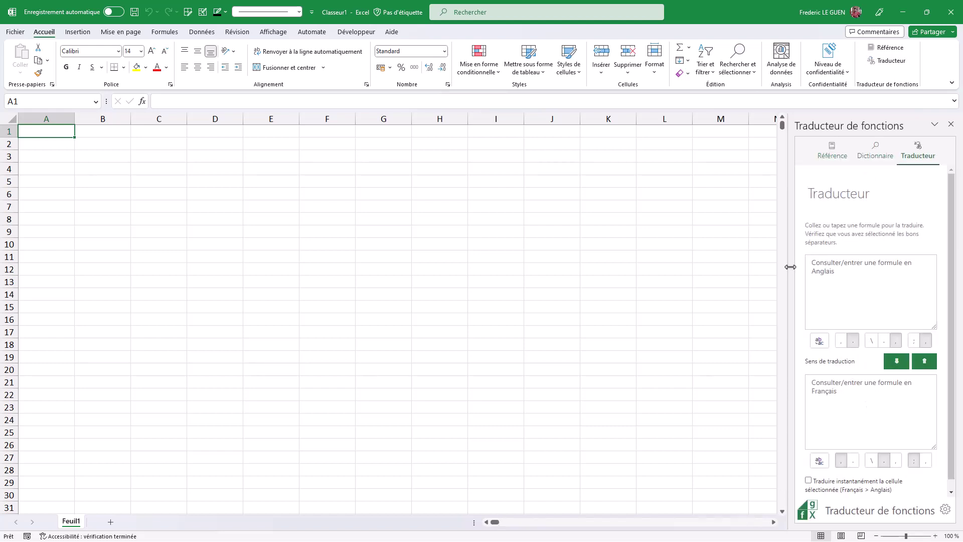
Browse the Logique functions on the Référence tab, then go to the language preferences
left_click(833, 153)
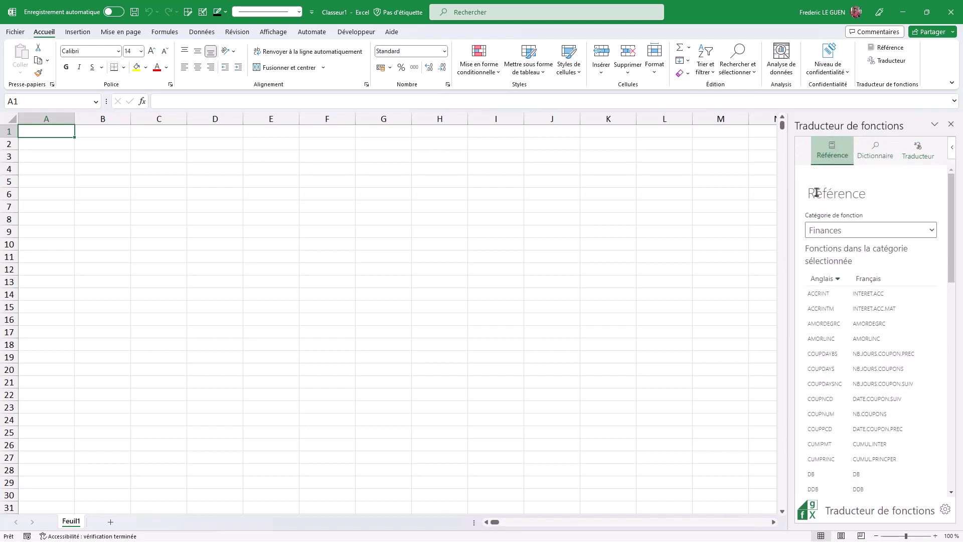
left_click(886, 232)
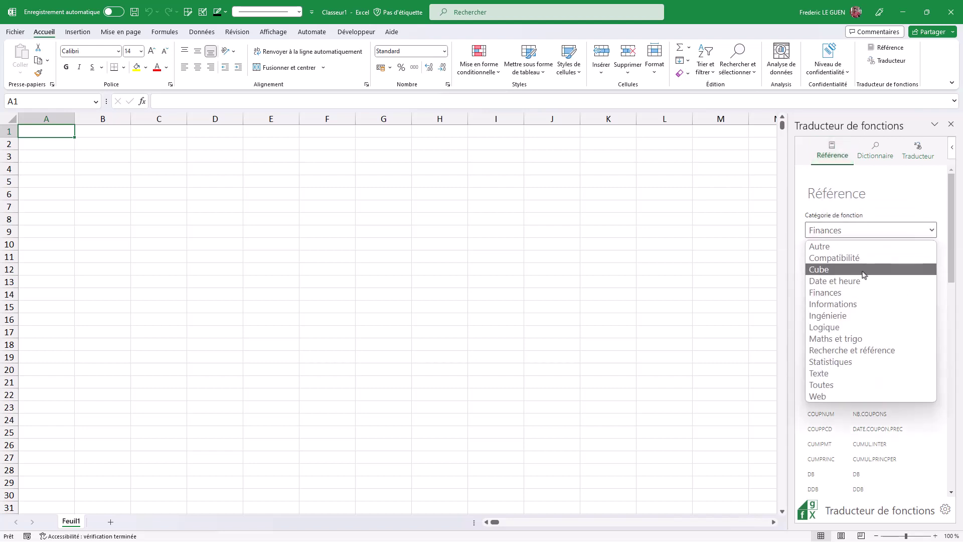
left_click(842, 332)
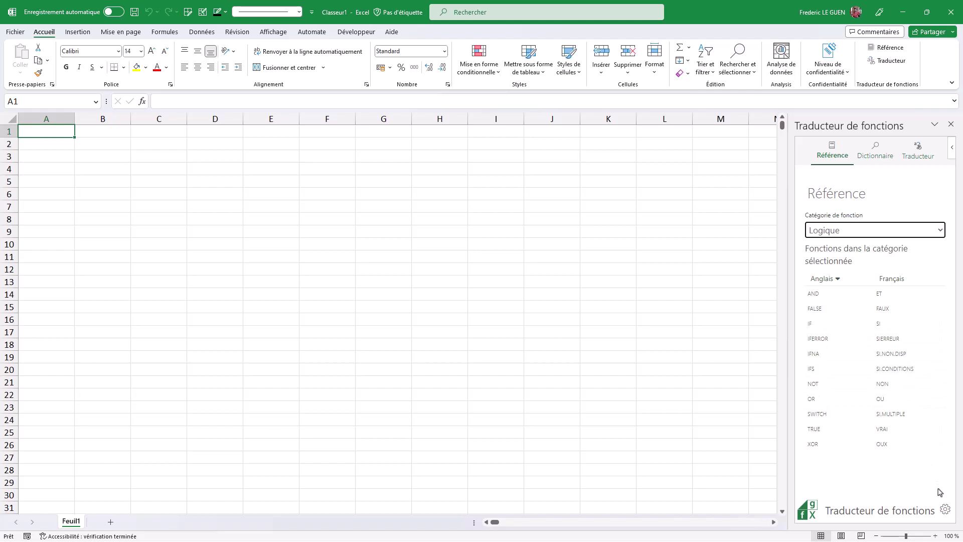
left_click(944, 507)
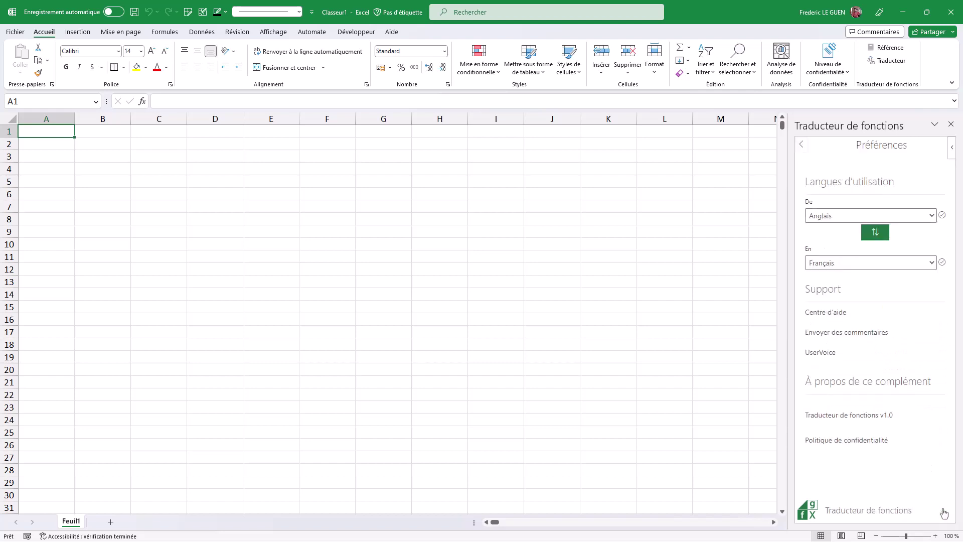
Swap the source and target languages and list the Logique functions in the reference
left_click(875, 233)
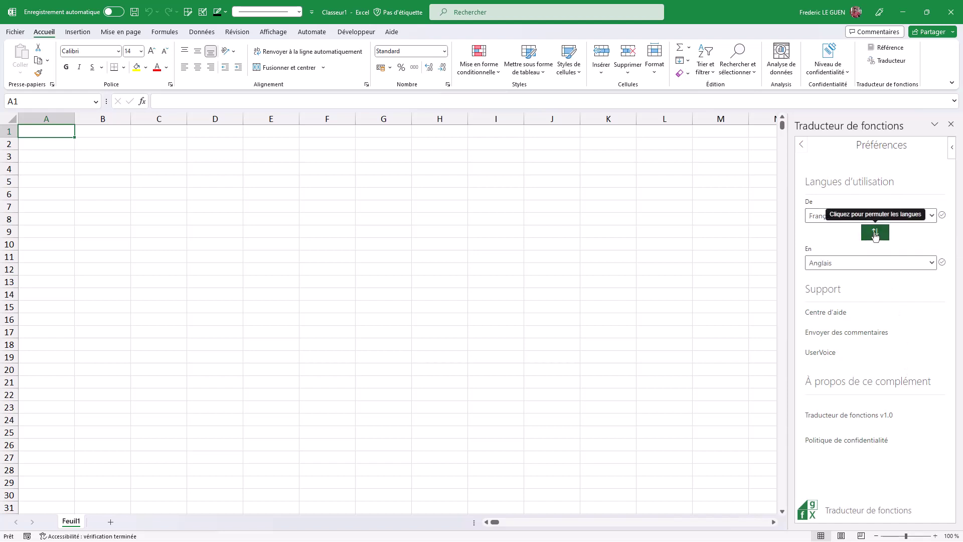
left_click(801, 144)
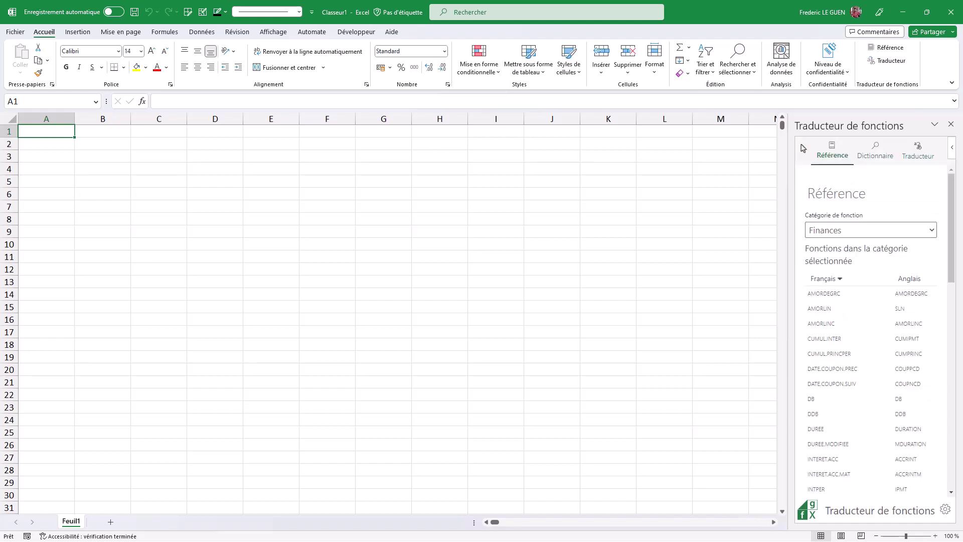
left_click(844, 230)
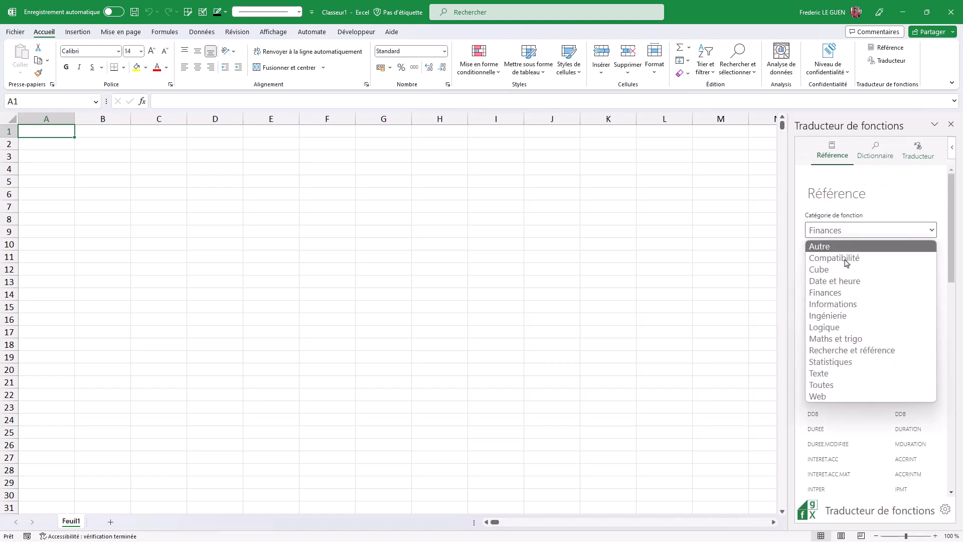
left_click(835, 327)
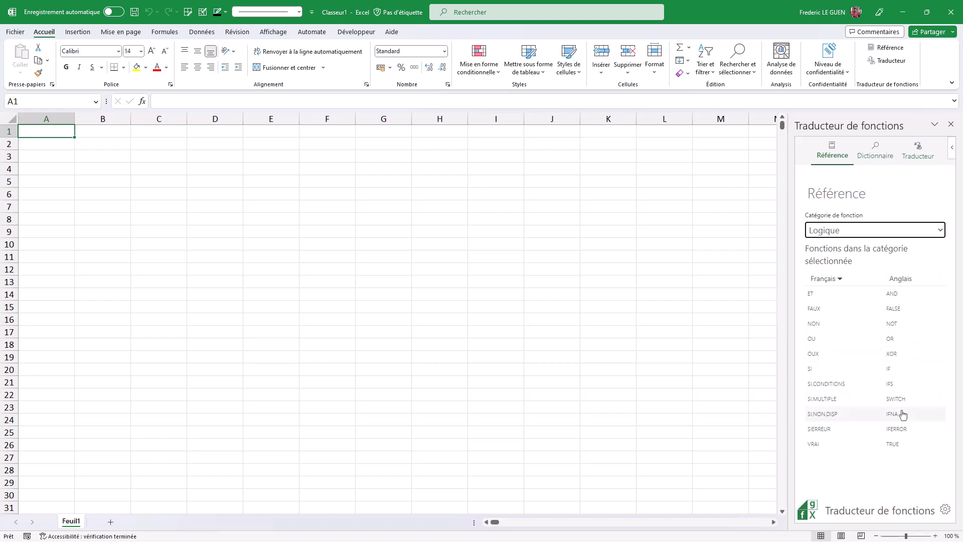
Set Allemand as the target language and list Logique functions with German names, e.g. SI as WENN
left_click(946, 509)
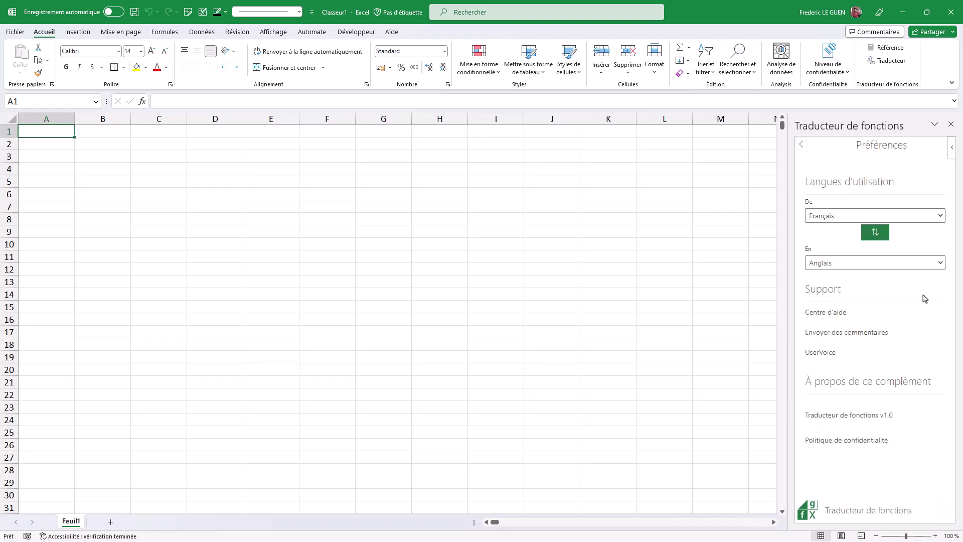
left_click(940, 264)
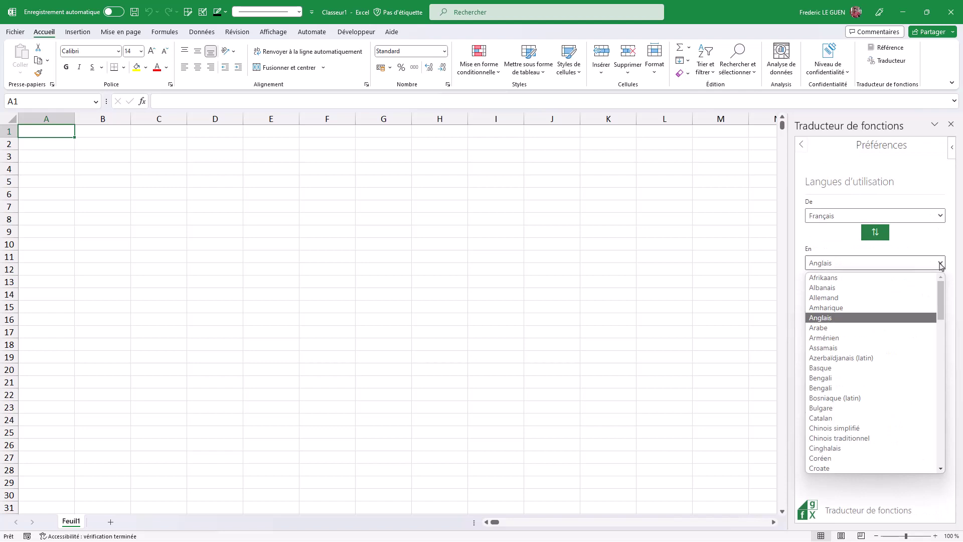
left_click(843, 297)
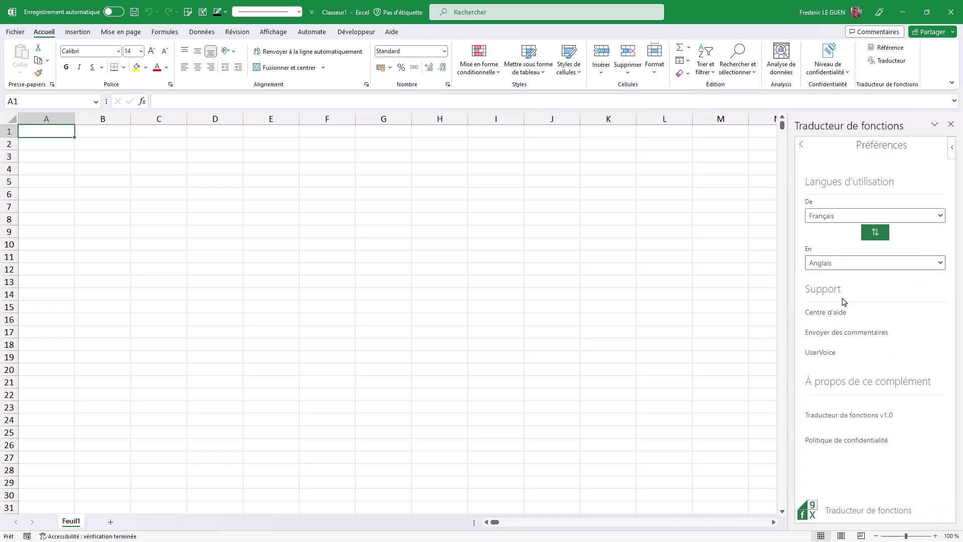
left_click(800, 145)
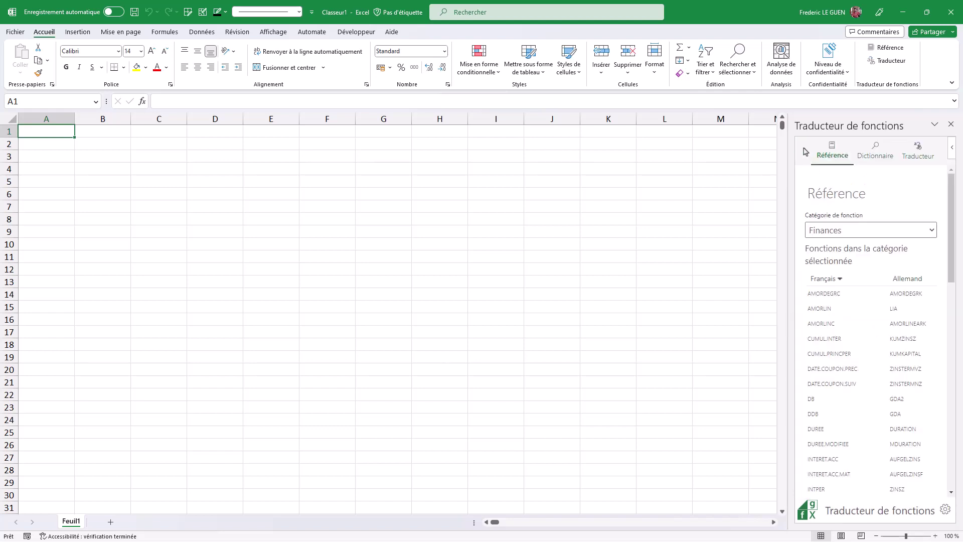
left_click(929, 234)
left_click(826, 327)
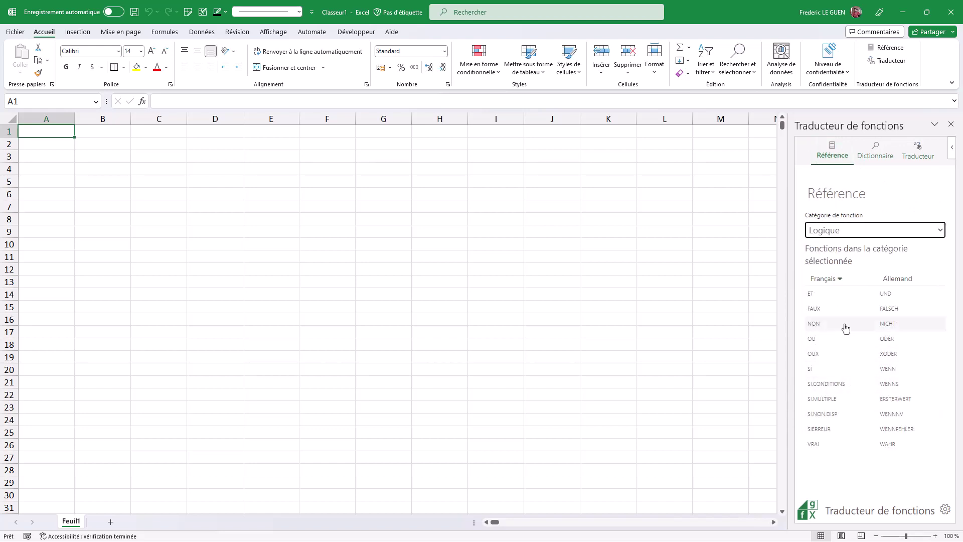
Search the Dictionnaire for 'text' and pick JOINDRE.TEXTE to show its German name TEXTVERKETTEN
left_click(870, 156)
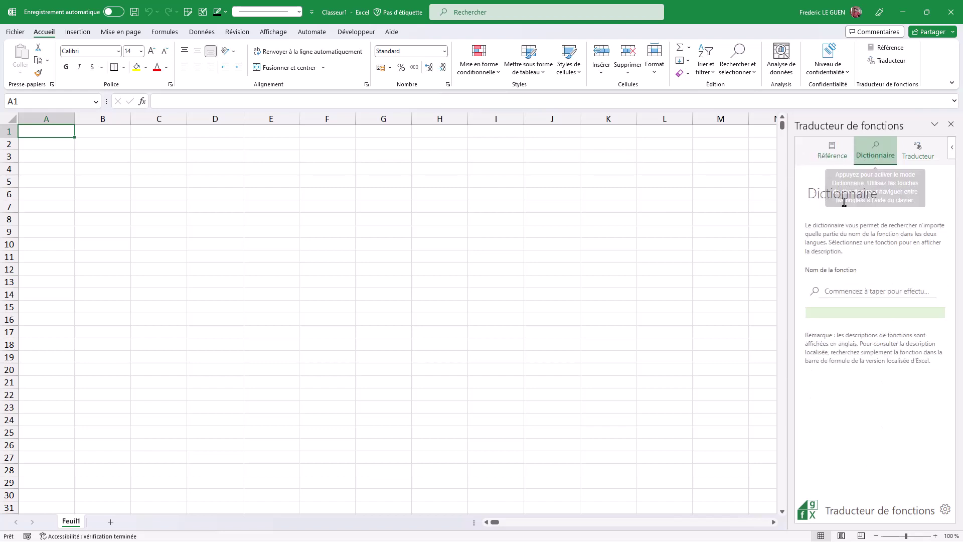
left_click(832, 290)
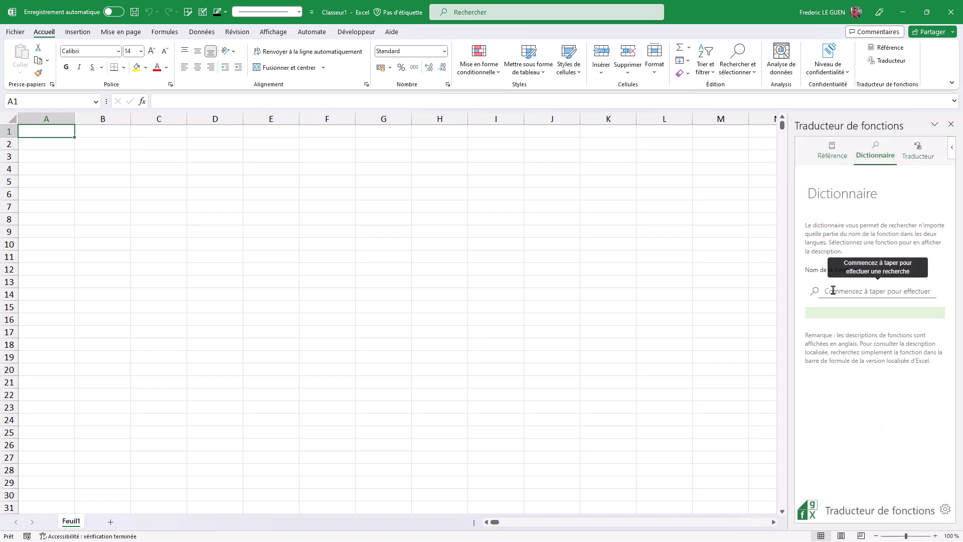
type("text")
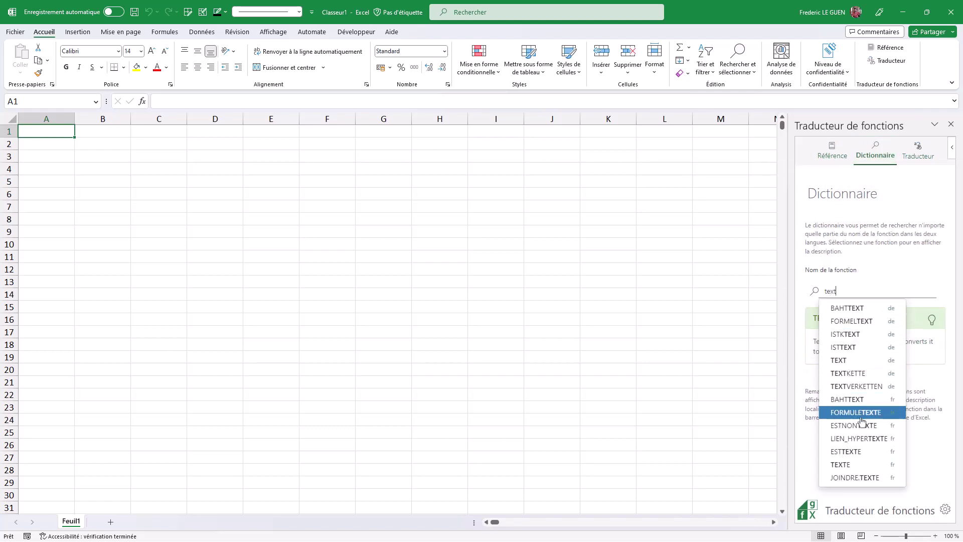
left_click(864, 477)
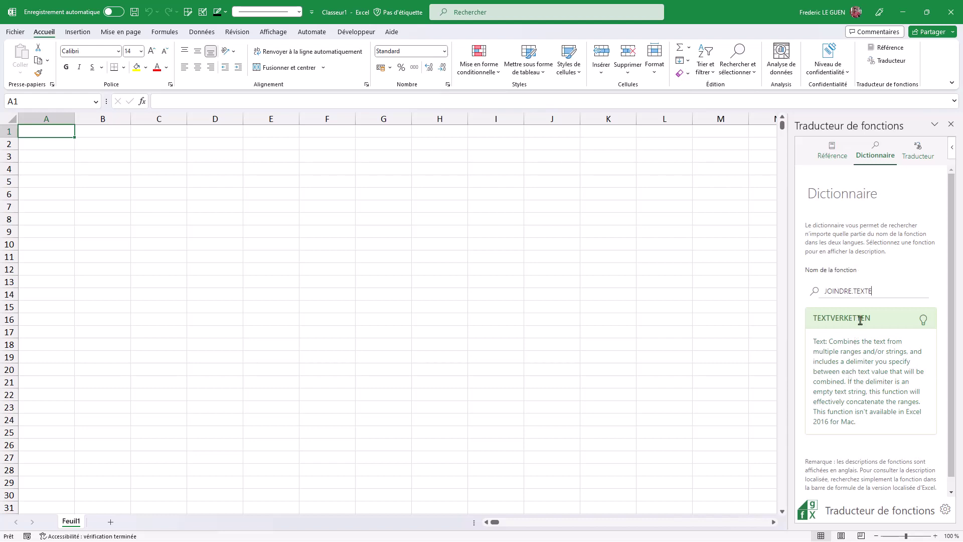
Select the full name JOINDRE.TEXTE in the function name search field
left_click(869, 291)
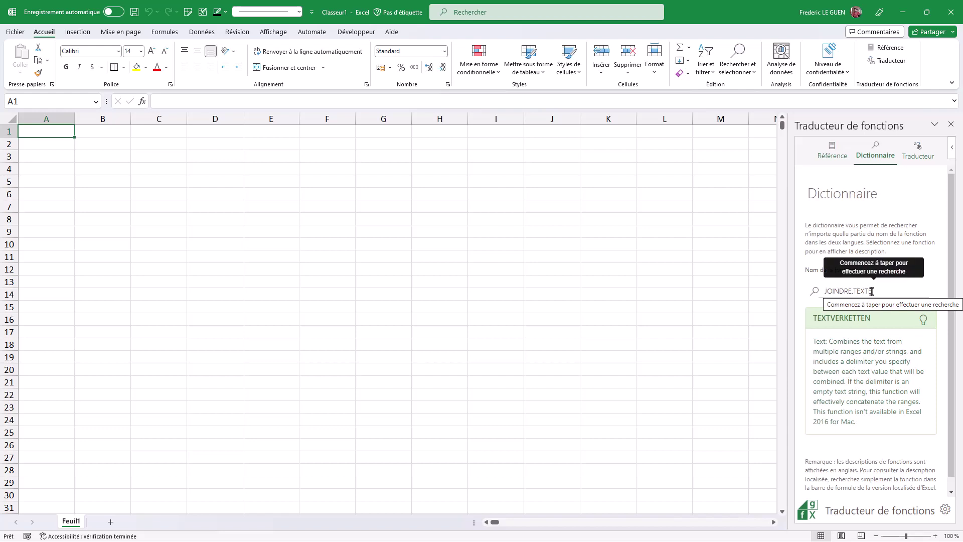
double_click(863, 291)
left_click_drag(845, 291, 825, 291)
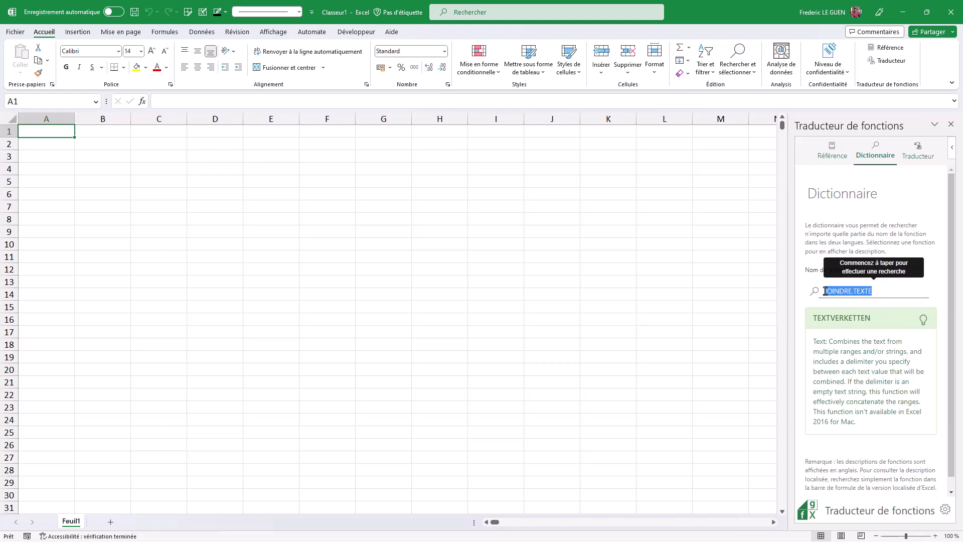
left_click(298, 103)
type("=")
type("JOINDRE.TEXTE")
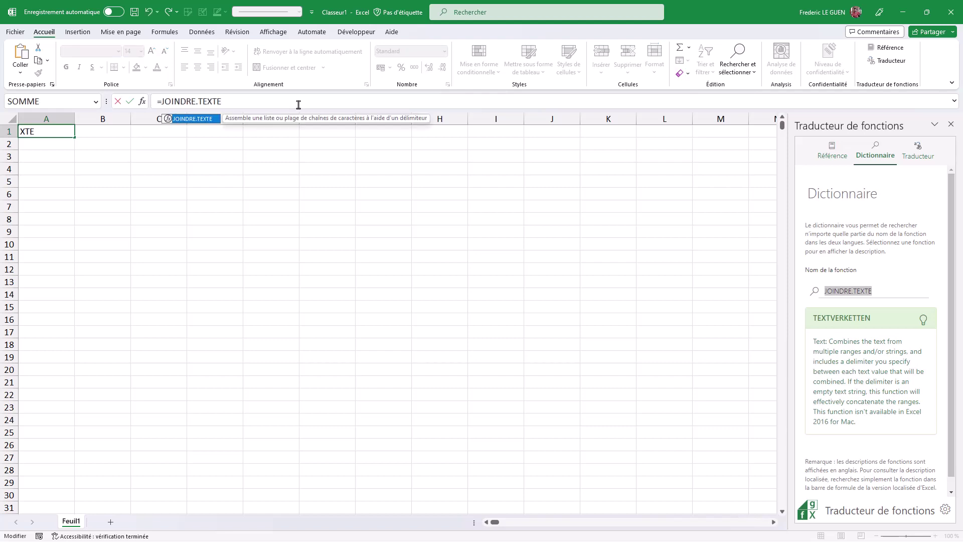
type("(")
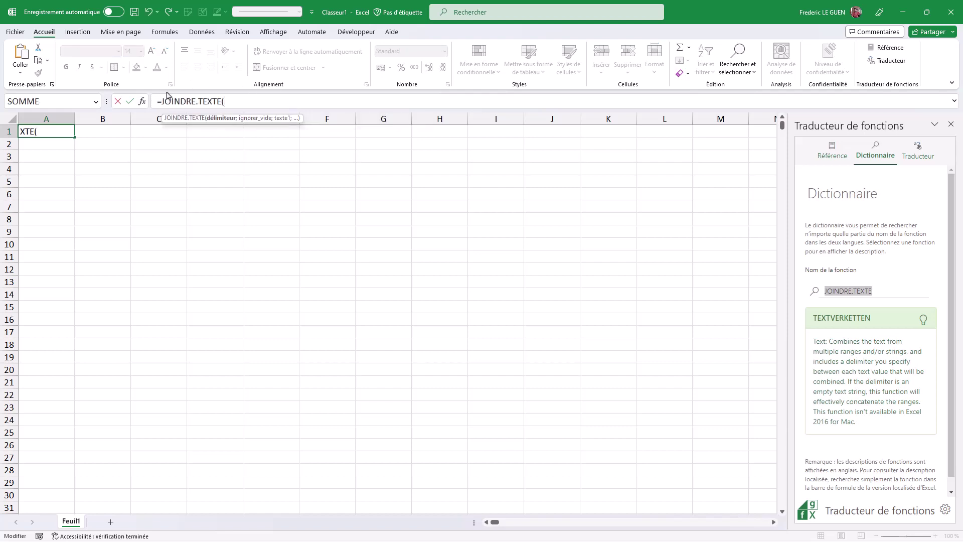
left_click(142, 103)
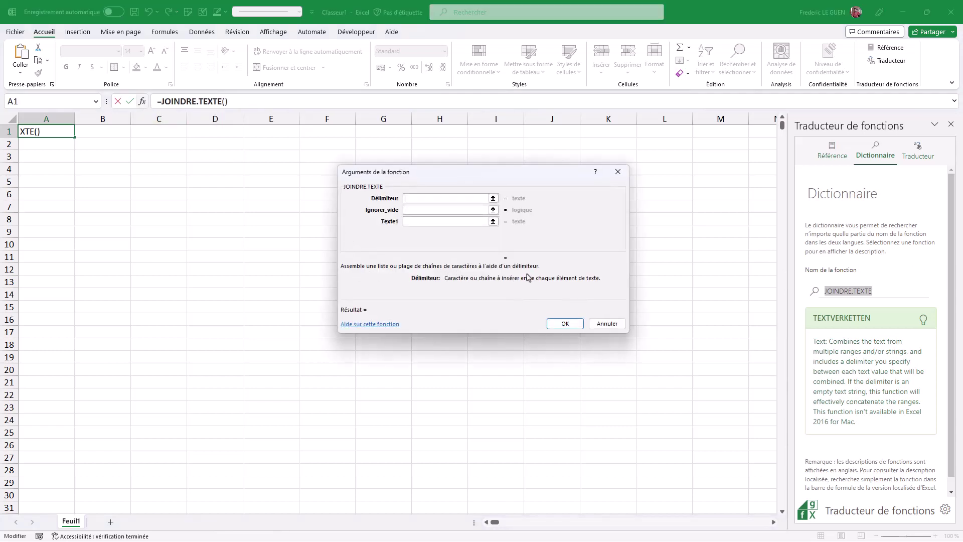
left_click(605, 323)
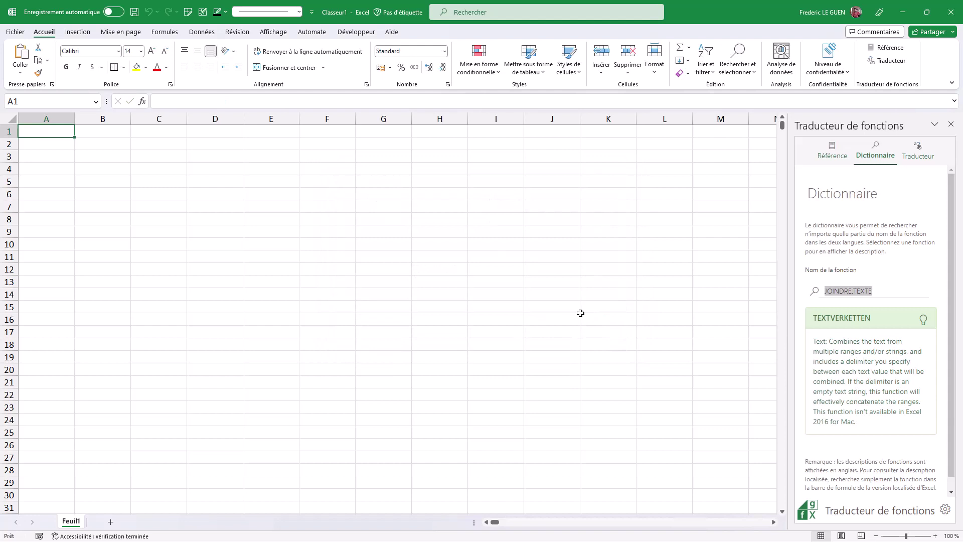
Switch the add-in to Traducteur, then copy the Stack Overflow =LAMBDA formula without its trailing (A1)
left_click(919, 156)
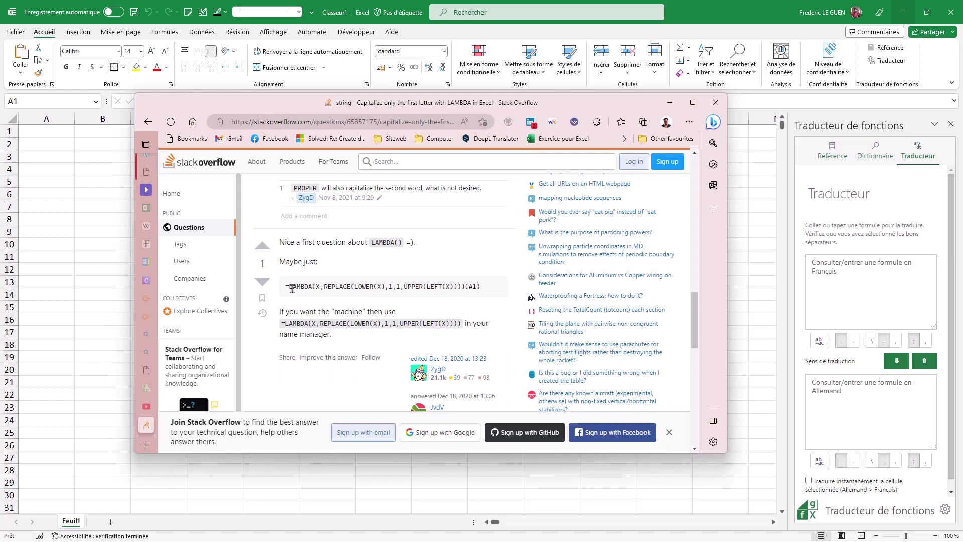
left_click_drag(286, 286, 465, 286)
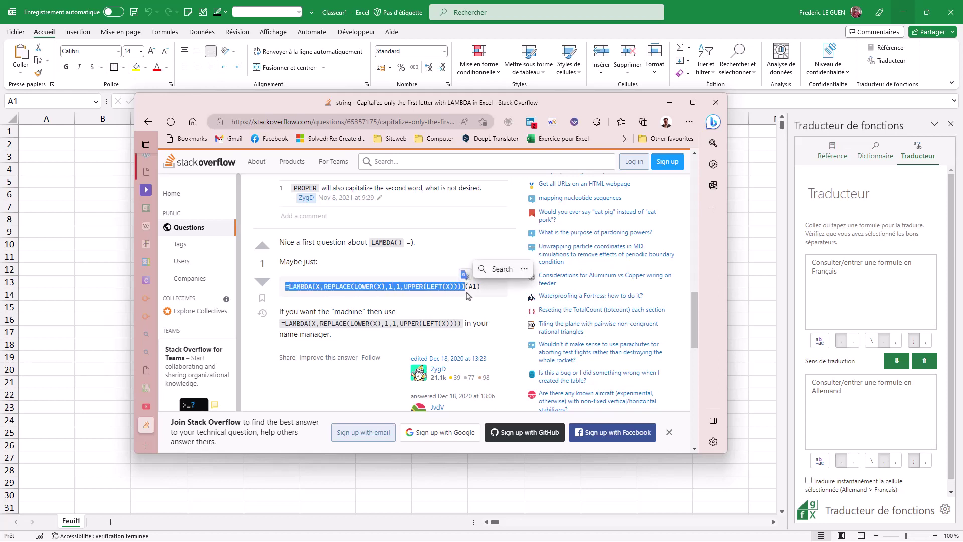
key("ctrl+c")
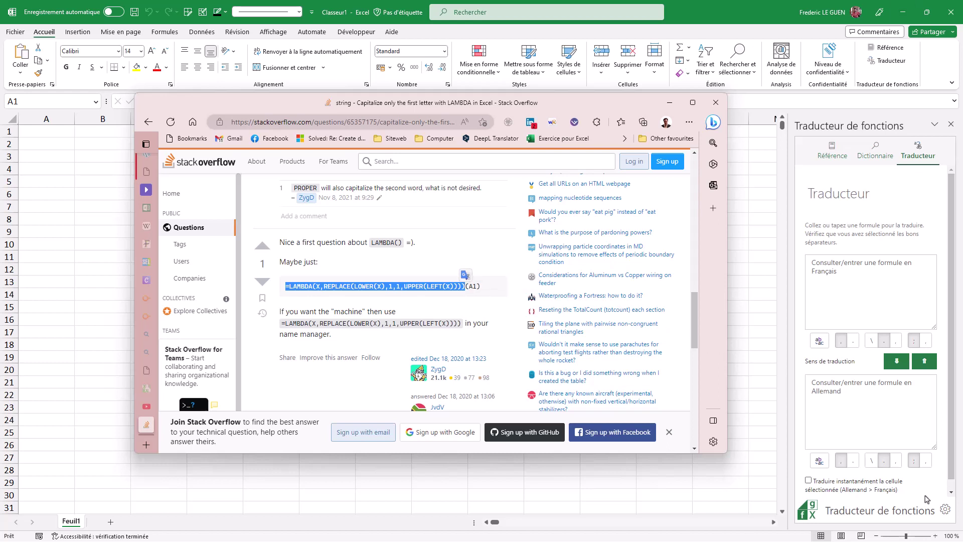
Set the translator preferences to translate from Anglais into Français, then return to Traducteur
left_click(945, 510)
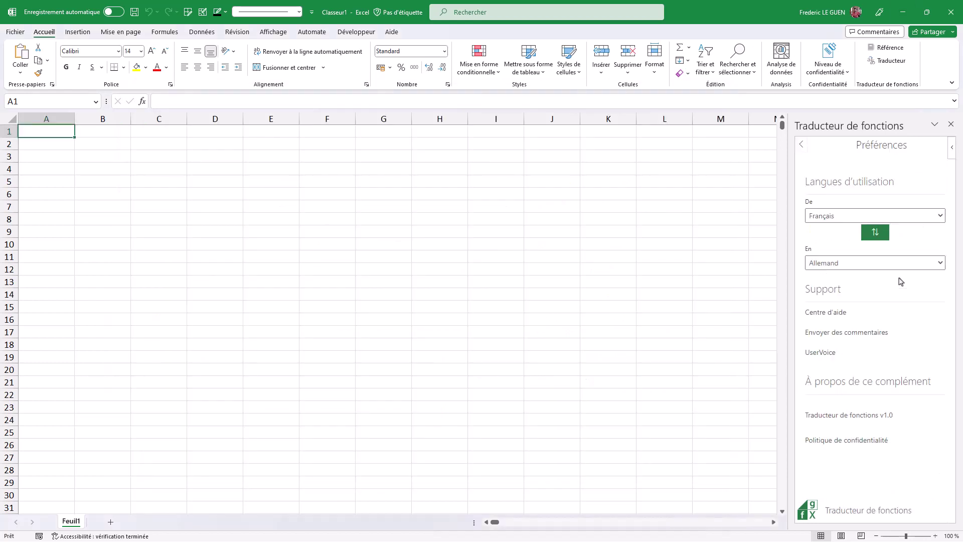
left_click(881, 233)
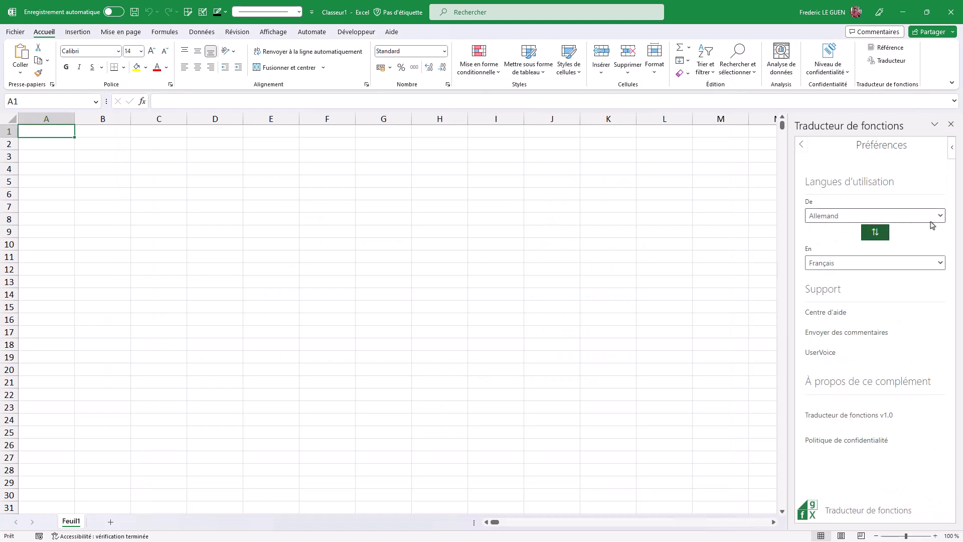
left_click(940, 217)
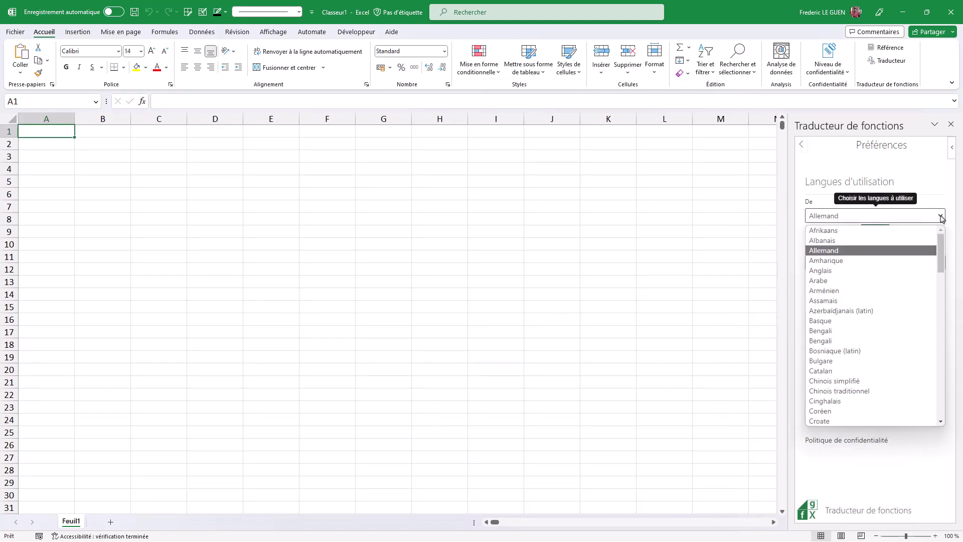
left_click(844, 271)
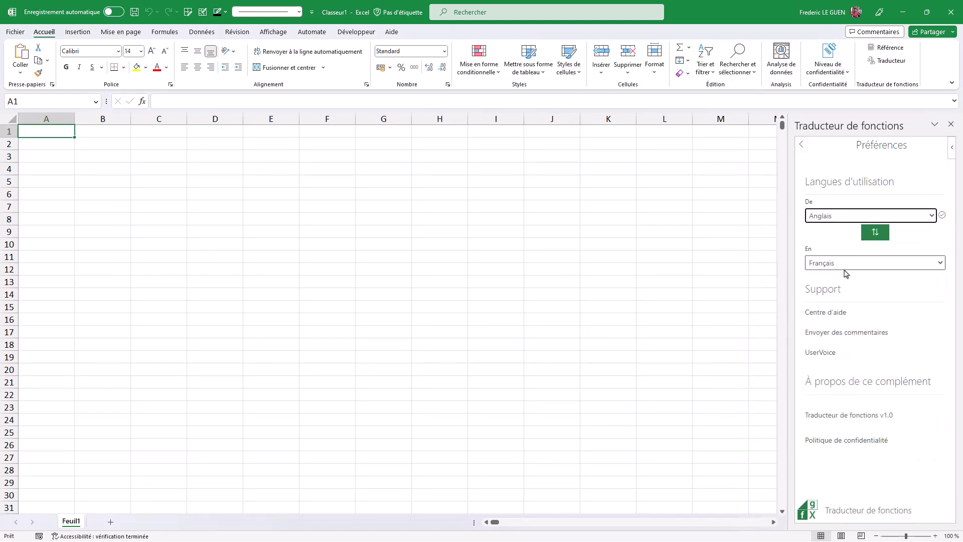
left_click(801, 145)
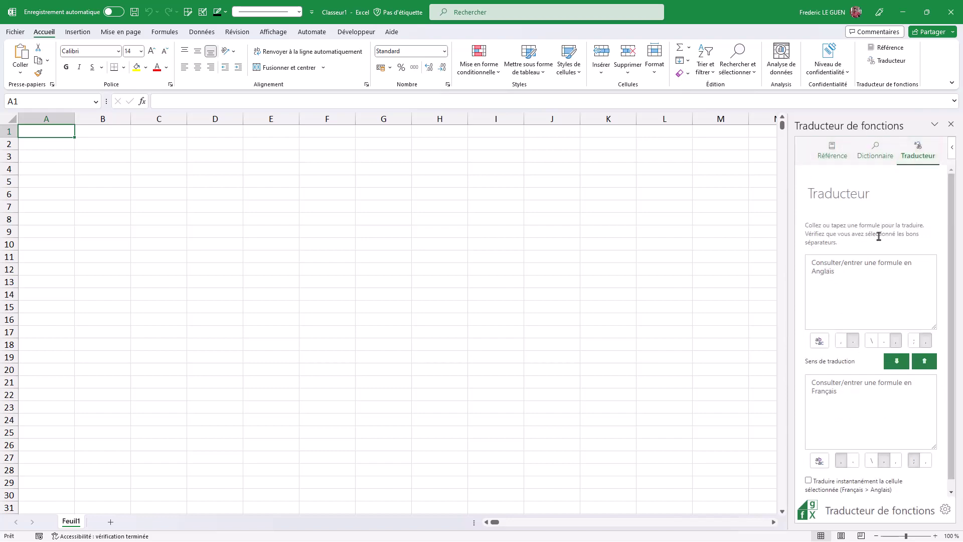
Paste the LAMBDA formula into the Anglais box and translate it into French with semicolon separators
left_click(851, 263)
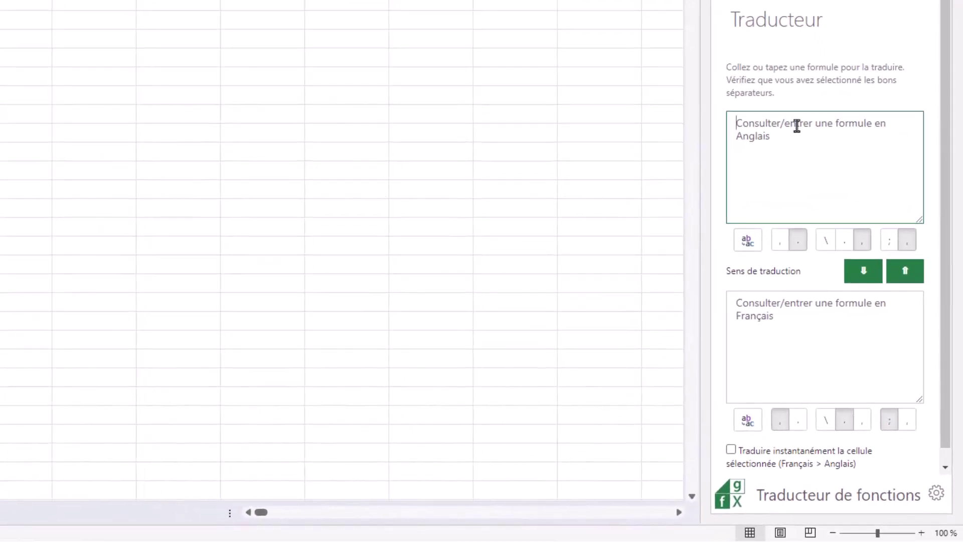
key("ctrl+v")
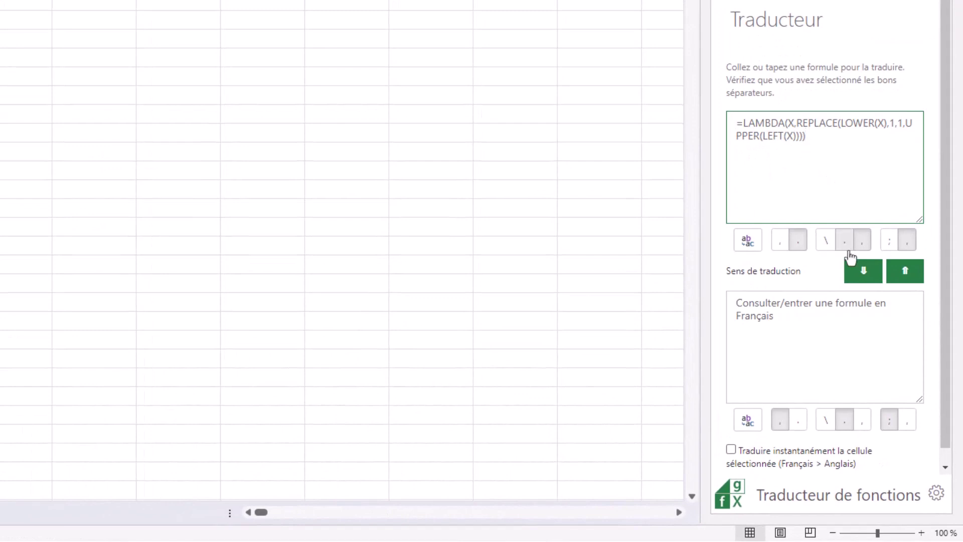
left_click(863, 275)
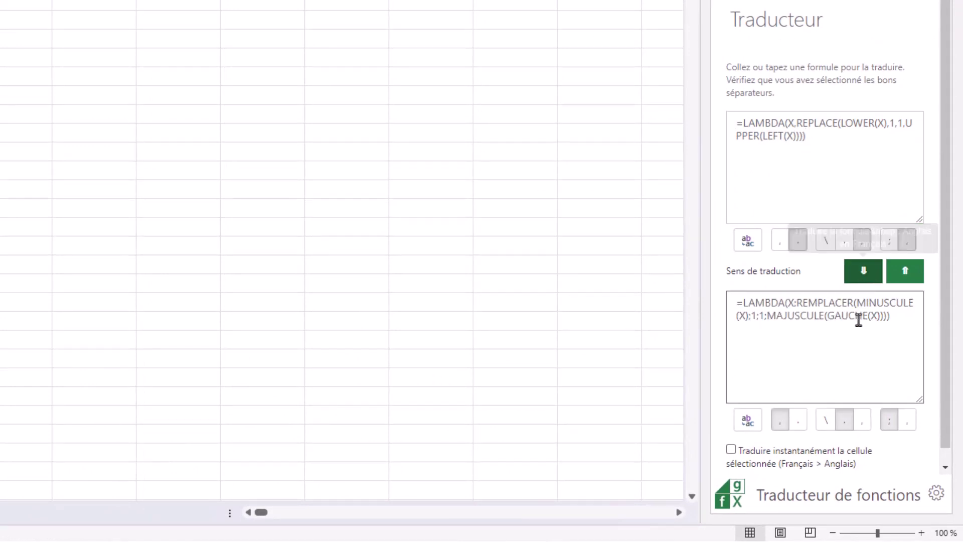